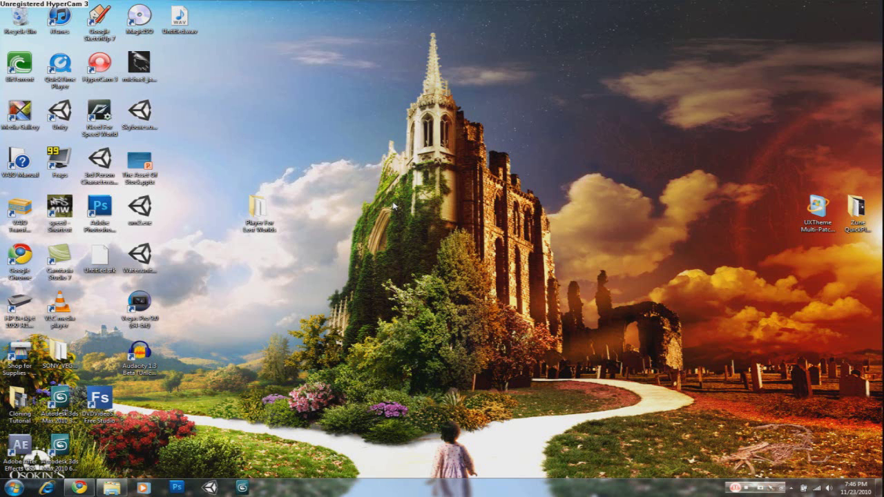
Review the Zune QuickPlay page and the Uxtheme Multi-patcher 7.1 download page in Chrome, and minimise the browser.
click(79, 487)
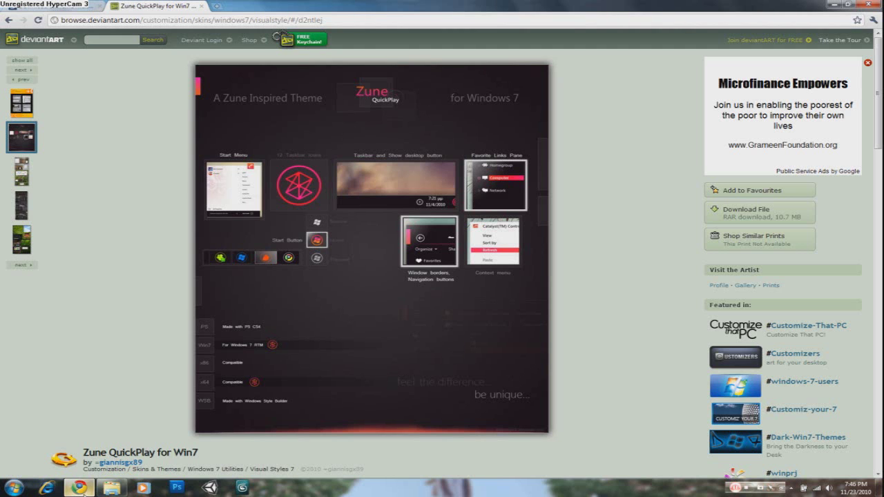
key(ctrl+Tab)
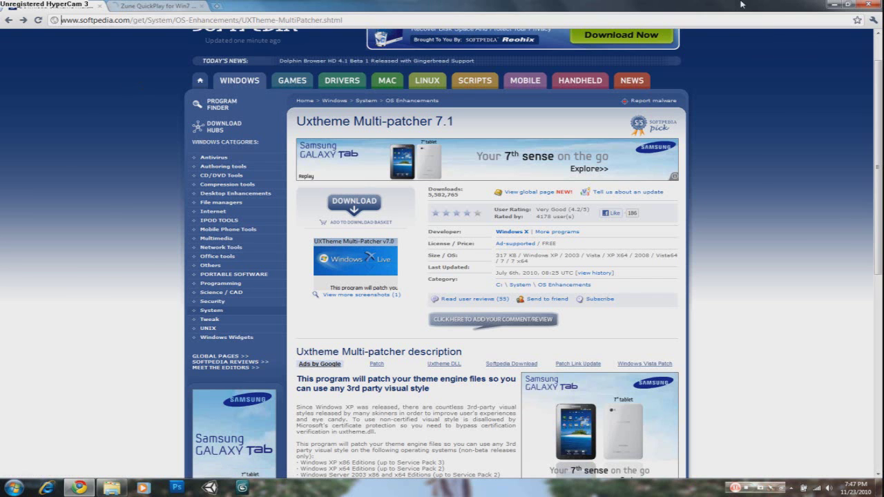
click(831, 4)
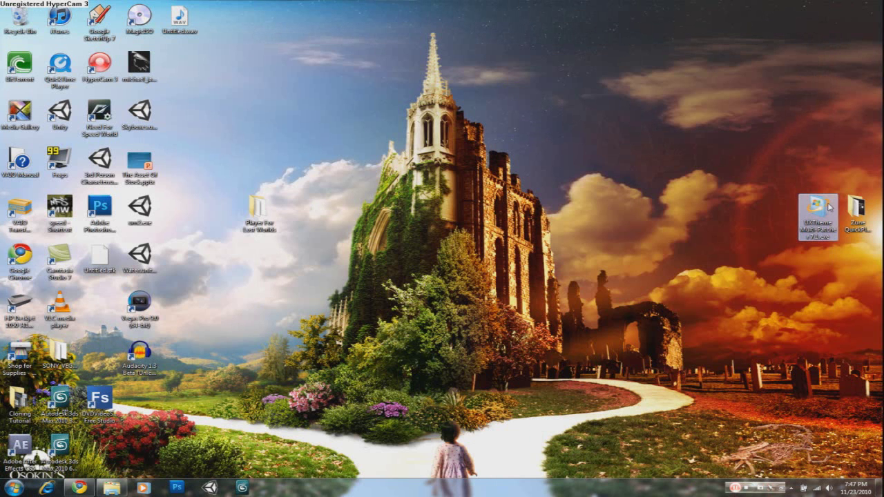
Open the UXTheme Multi-Patcher from the desktop to view its patch options, and exit it.
click(823, 217)
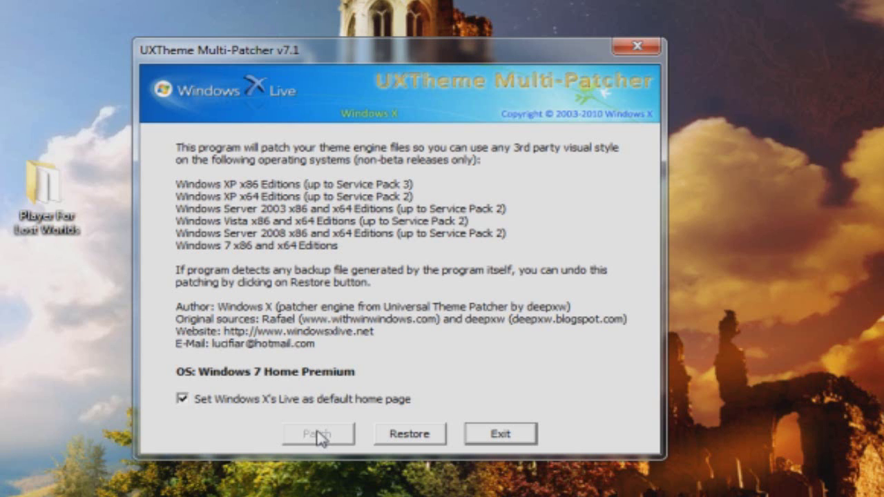
click(501, 435)
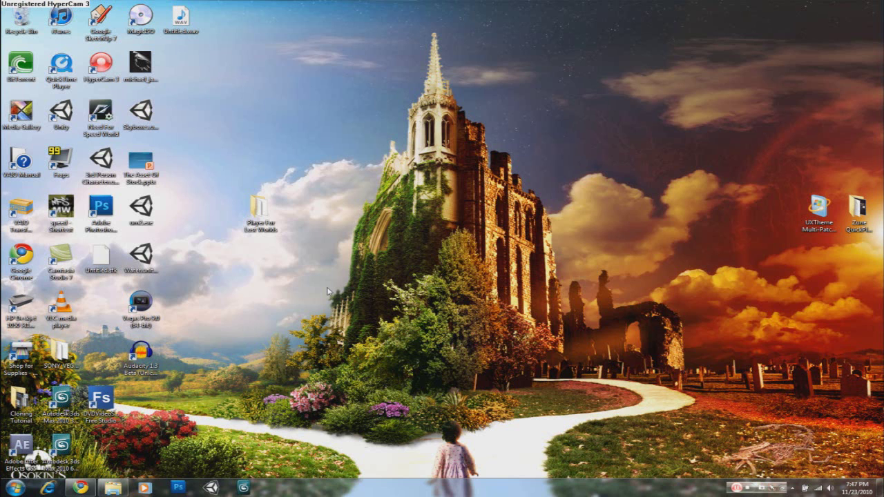
Look at the Zune QuickPlay for Win7 download page on deviantART in Chrome, and minimise the browser.
mouse_move(81, 487)
click(82, 488)
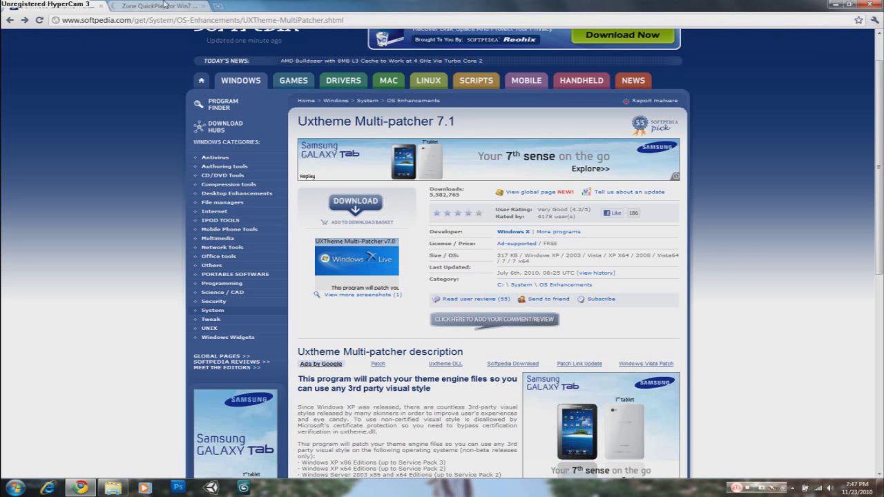
click(165, 5)
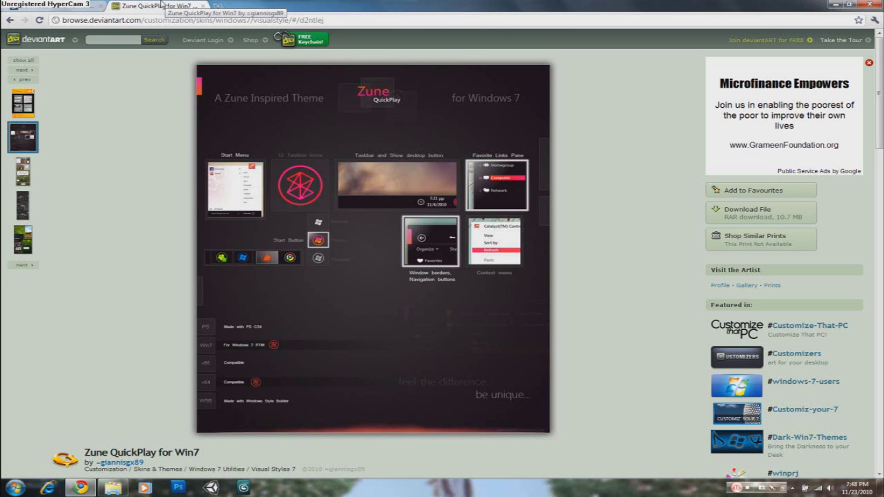
click(184, 40)
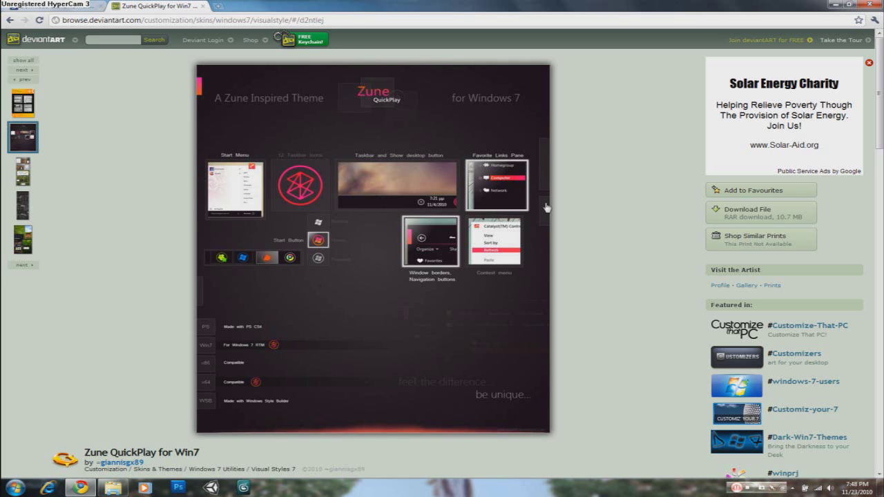
click(846, 6)
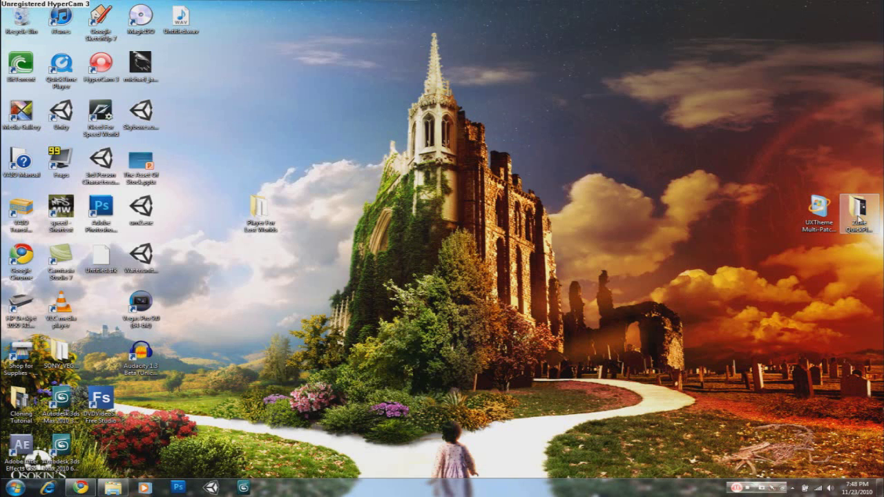
Open the Zune QuickPlay Theme folder from the desktop and go to its Themes > Taskbar Bottom subfolder.
click(859, 218)
double_click(859, 218)
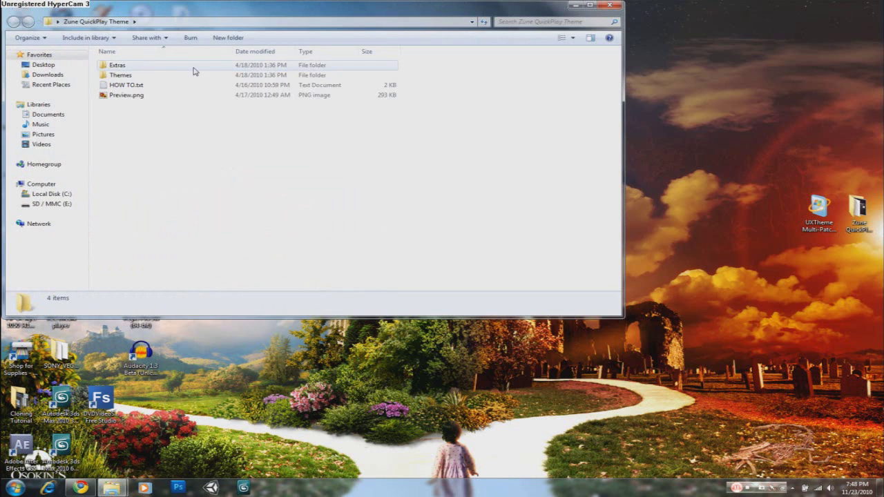
drag(225, 14, 304, 48)
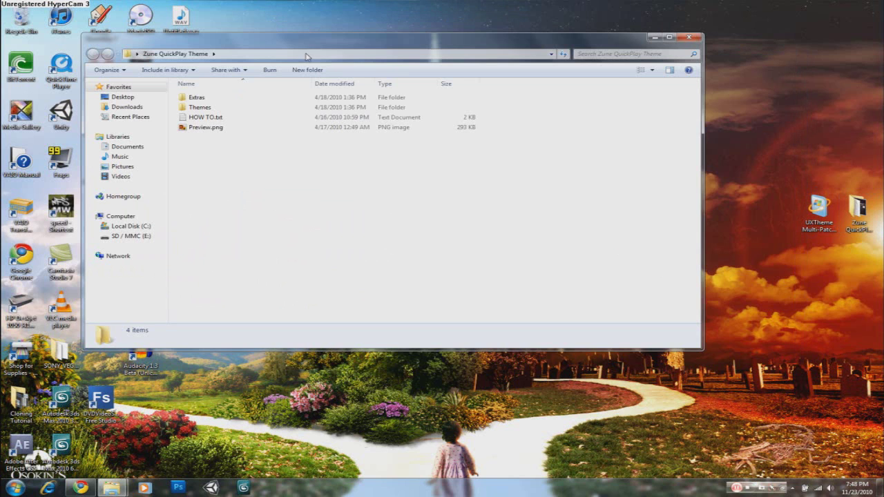
click(206, 108)
double_click(207, 108)
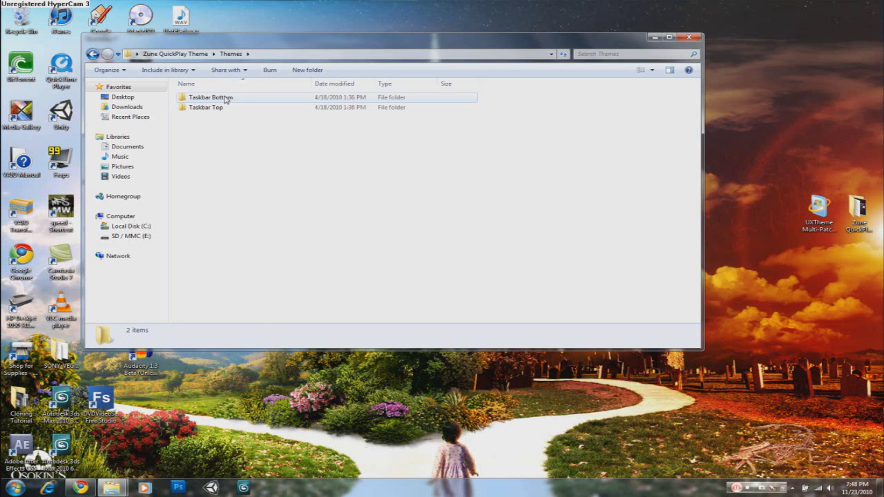
double_click(227, 101)
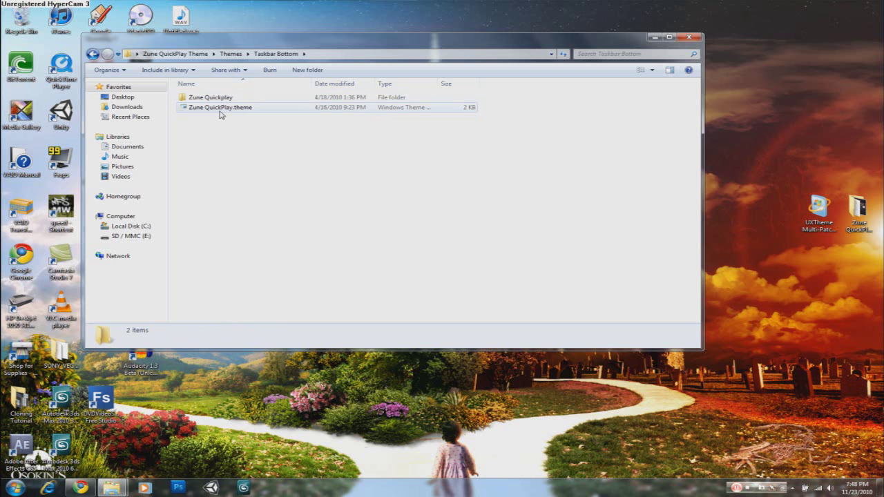
Examine the Zune Quickplay folder and the Zune QuickPlay.theme file, and return to the Taskbar Bottom folder.
click(223, 101)
click(223, 108)
click(228, 99)
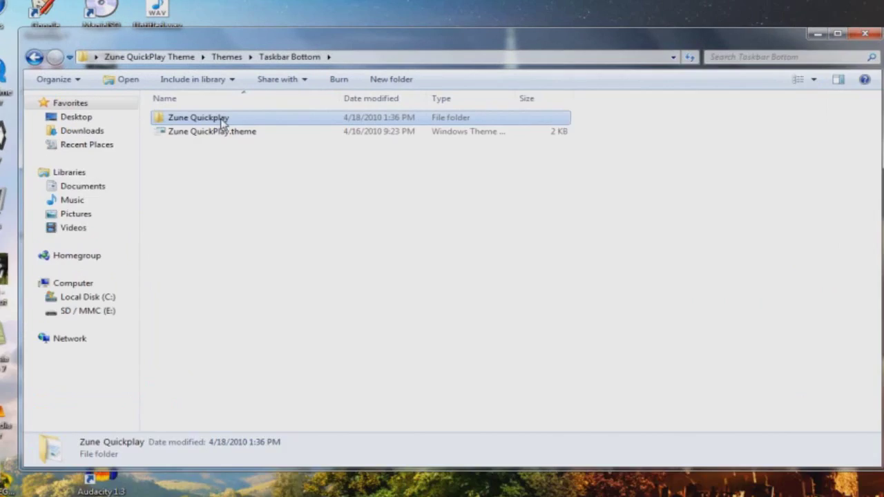
click(226, 109)
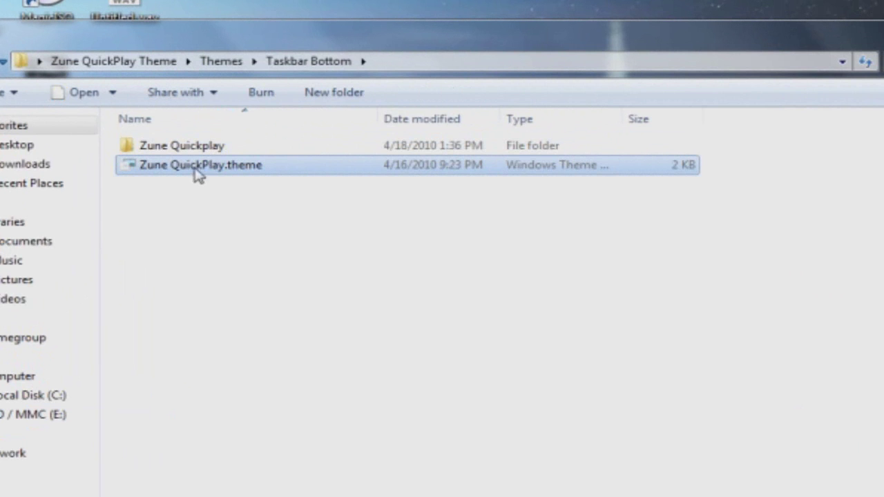
click(207, 148)
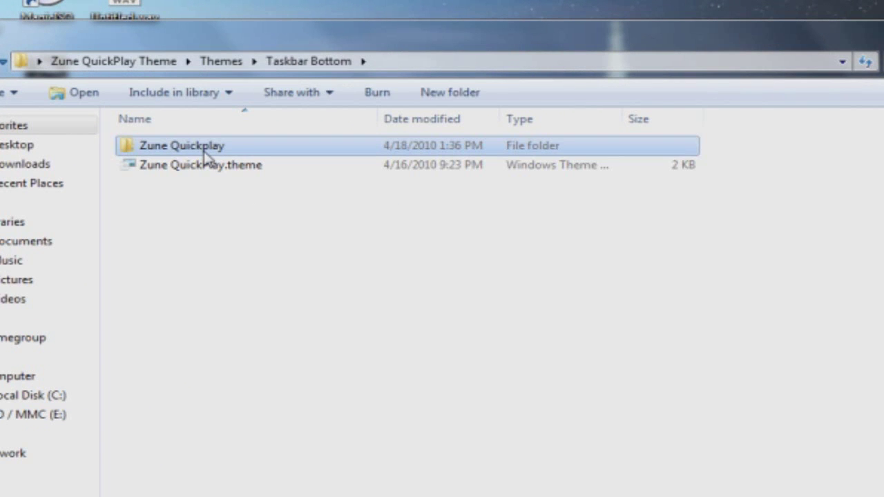
double_click(207, 148)
key(BackSpace)
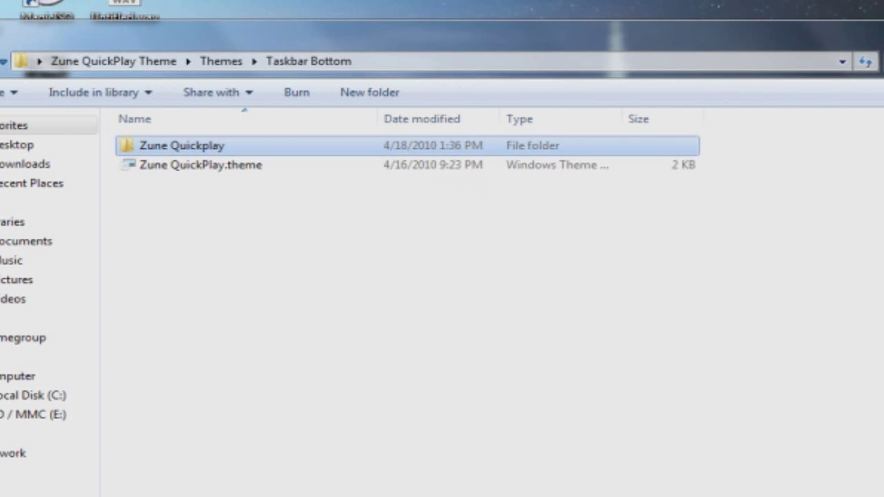
click(217, 224)
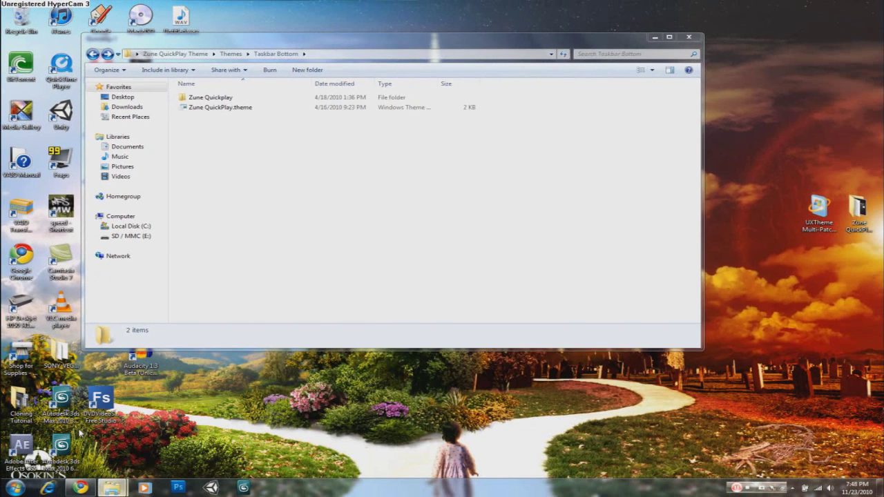
Open a second Explorer window at Local Disk (C:) > Windows > Resources > Themes.
key(super+e)
click(354, 128)
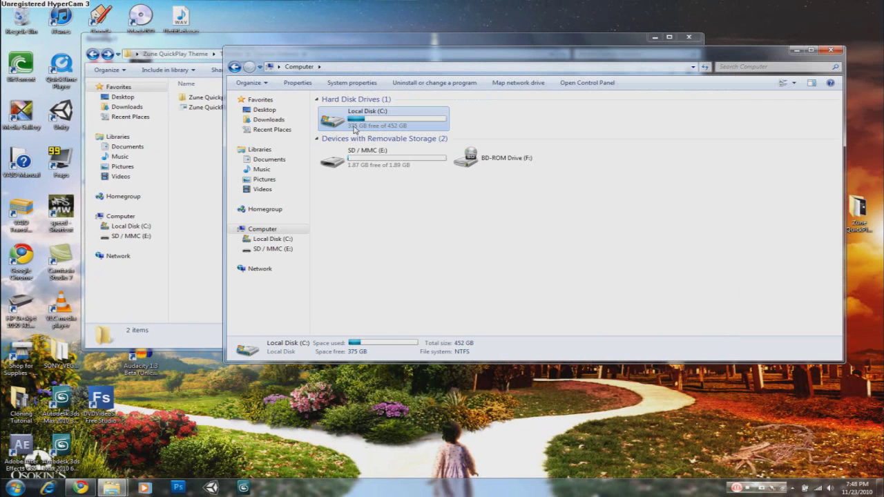
double_click(357, 126)
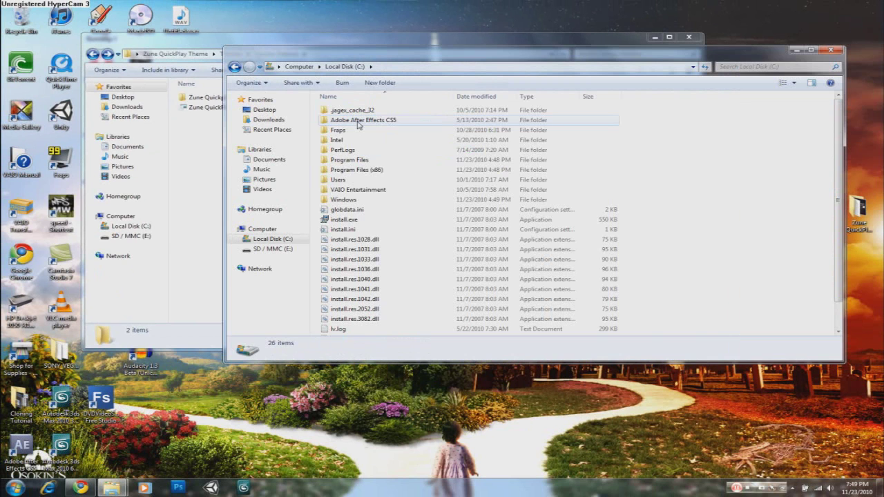
double_click(345, 199)
scroll(349, 214, down, 3)
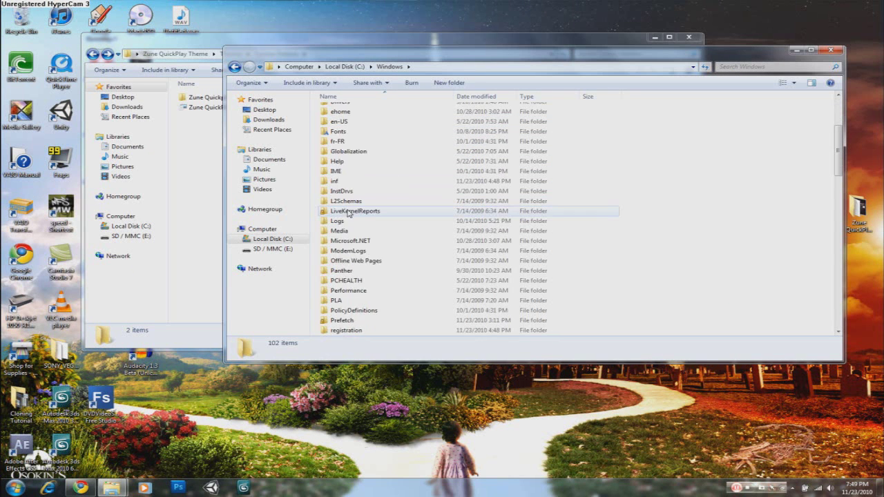
scroll(349, 214, down, 1)
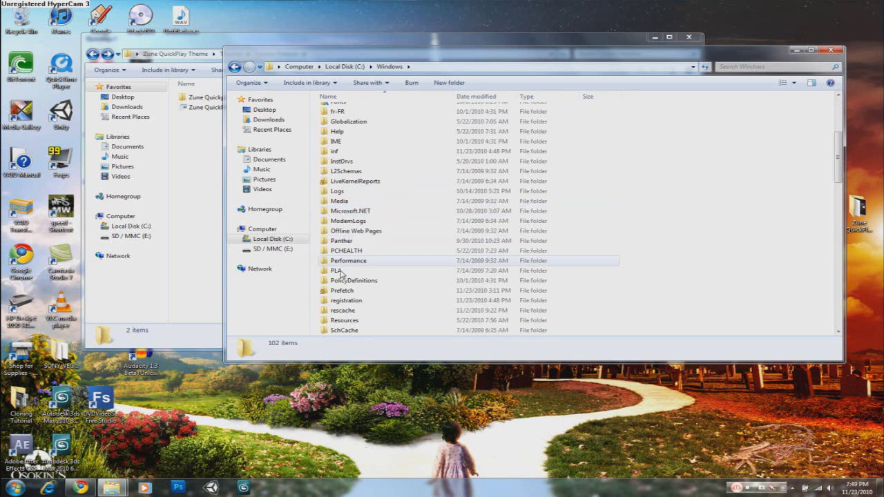
double_click(352, 323)
double_click(350, 134)
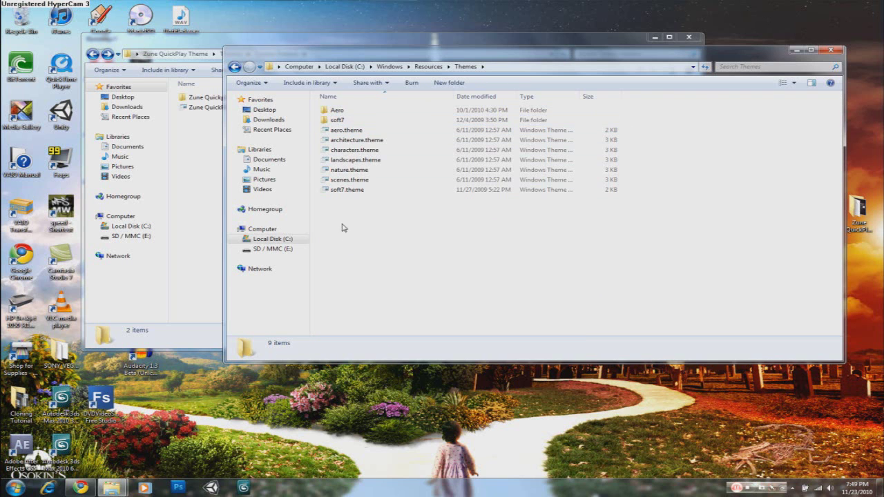
Copy the Zune Quickplay folder together with the Zune QuickPlay.theme file from the Taskbar Bottom folder.
click(206, 168)
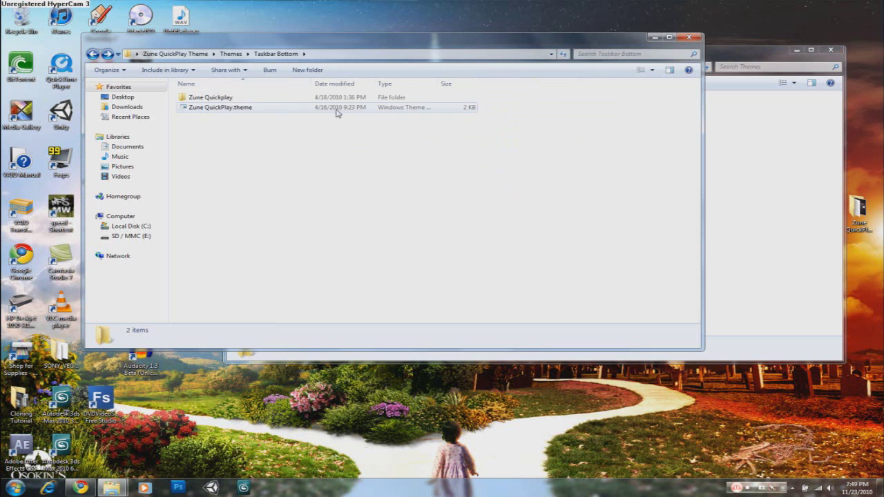
click(222, 97)
click(224, 109)
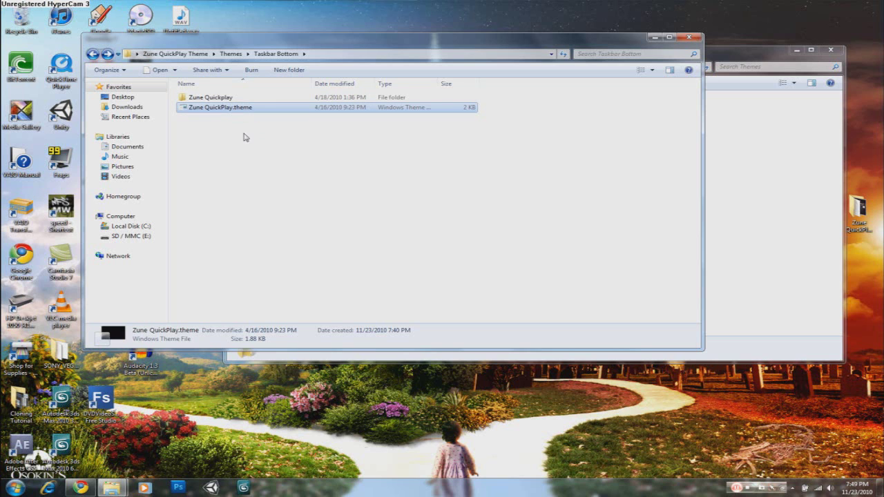
click(230, 100)
click(230, 107)
ctrl+click(228, 98)
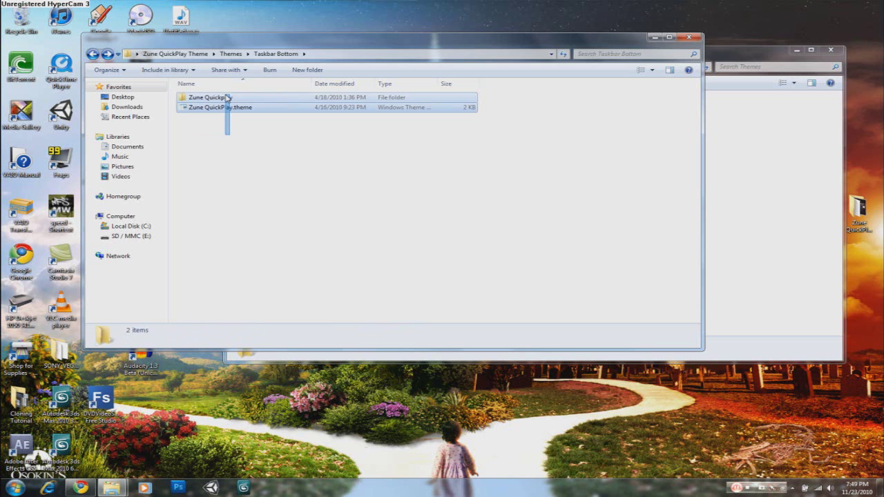
right_click(226, 107)
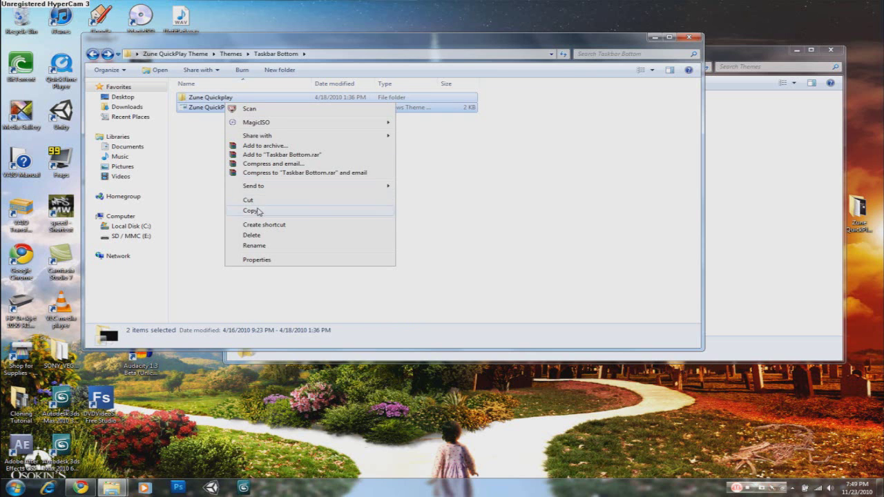
click(258, 207)
Paste the copied theme folder and file into C:\Windows\Resources\Themes and close the Explorer windows.
click(736, 193)
right_click(389, 218)
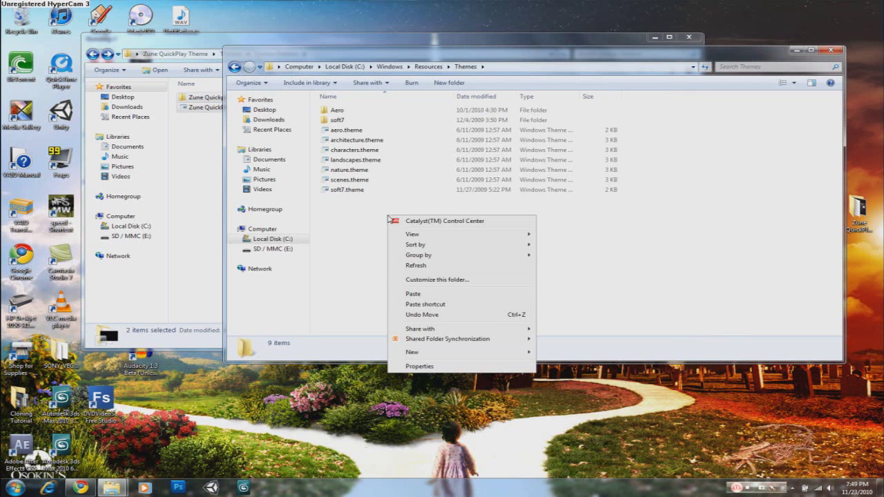
click(413, 294)
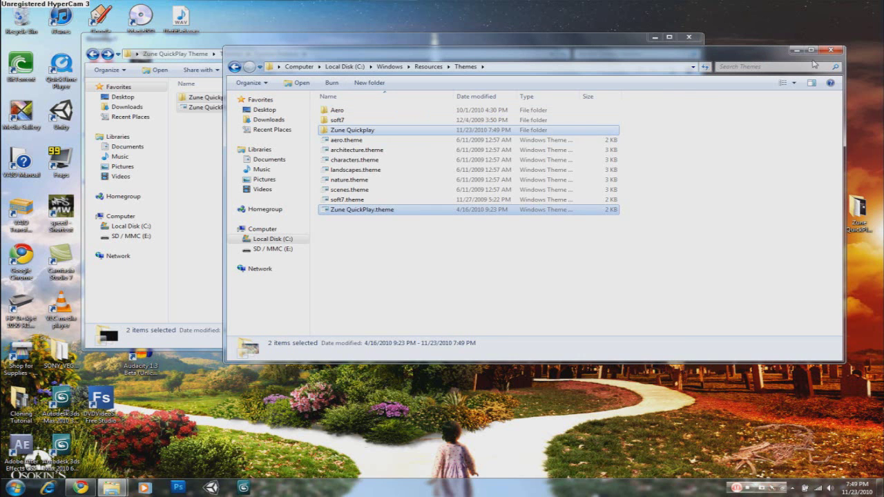
click(830, 49)
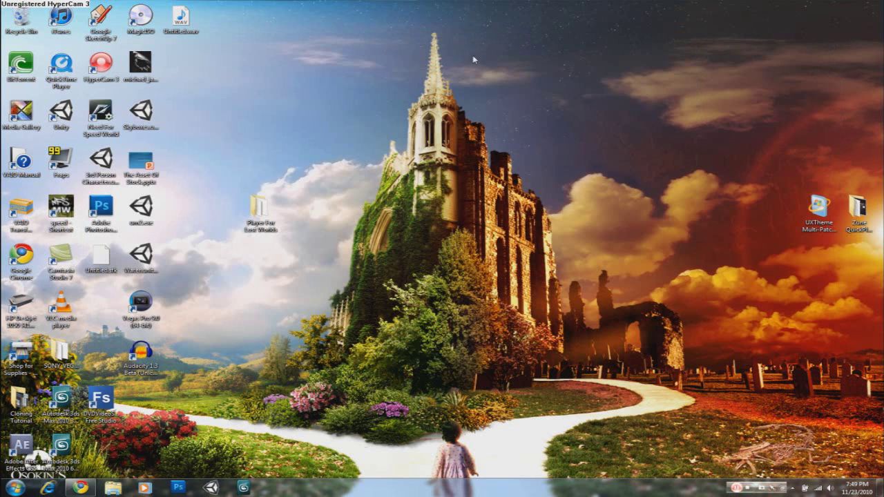
Apply the installed Zune Quickplay theme in the desktop's Personalization settings, and minimise the window.
right_click(454, 55)
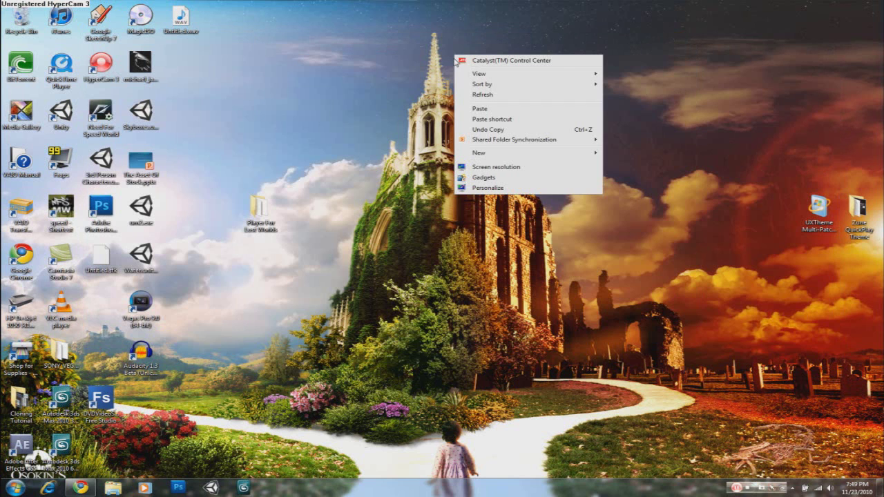
click(479, 187)
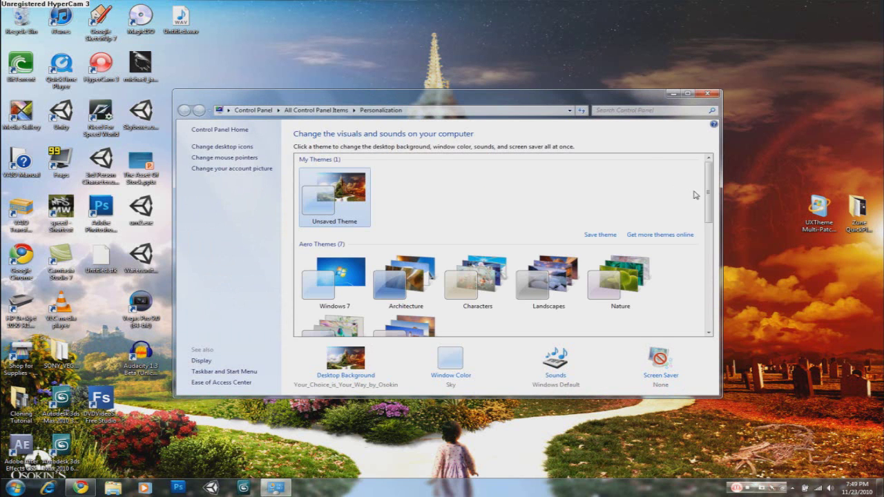
drag(711, 200, 710, 282)
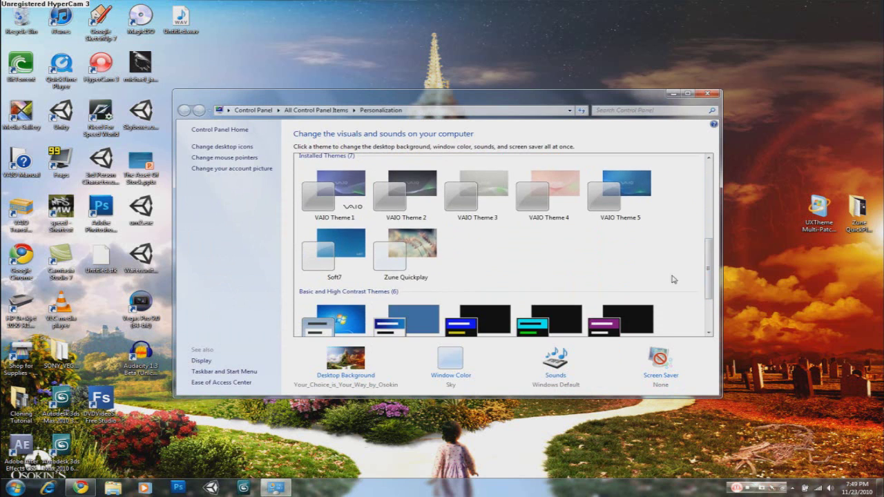
click(416, 249)
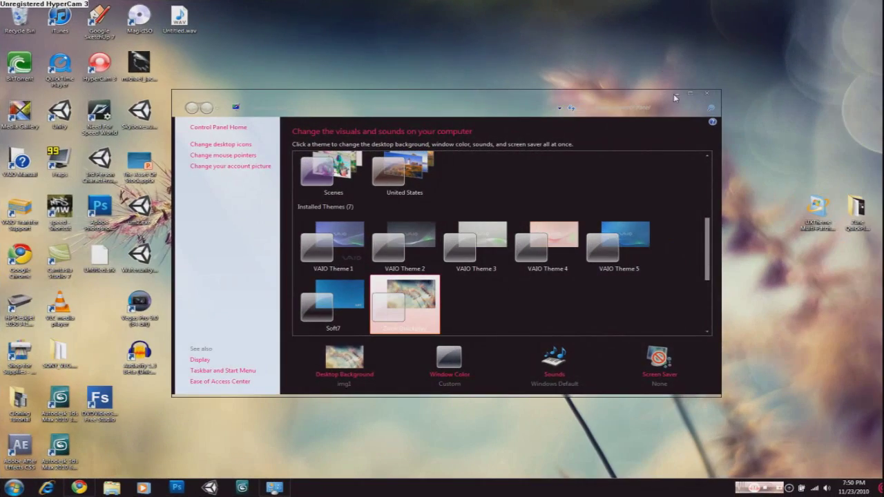
click(675, 96)
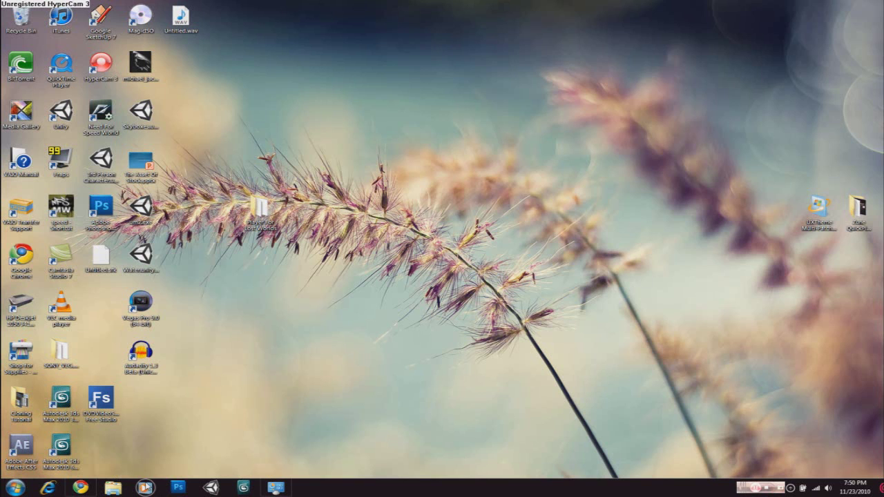
Open the PNG folder at Extras > Icons > Taskbar Icons inside the desktop's Zune QuickPlay Theme folder.
double_click(856, 207)
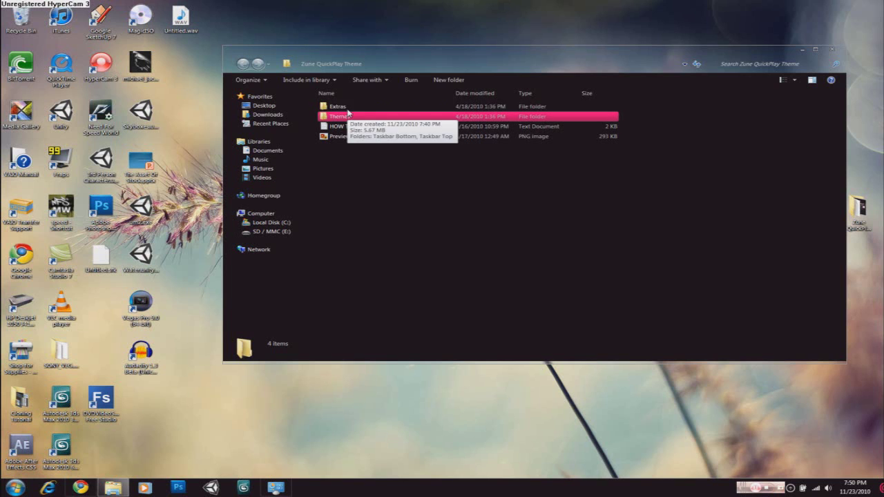
double_click(350, 108)
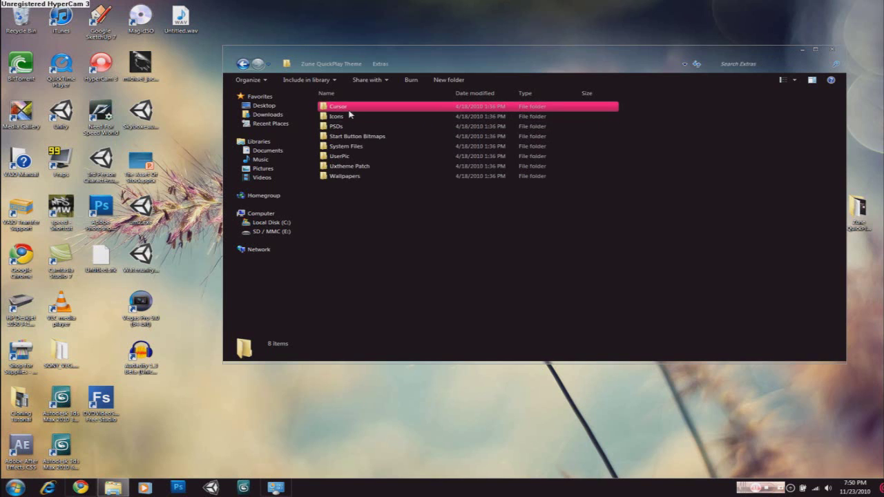
double_click(351, 117)
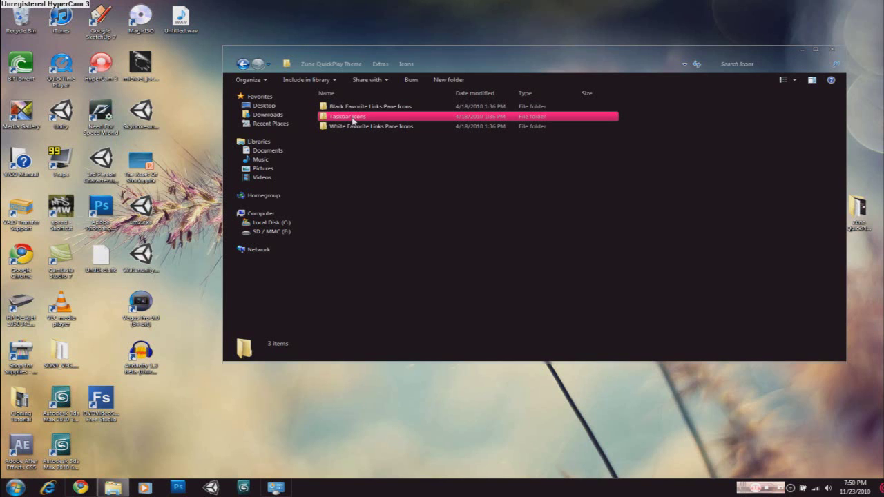
double_click(352, 117)
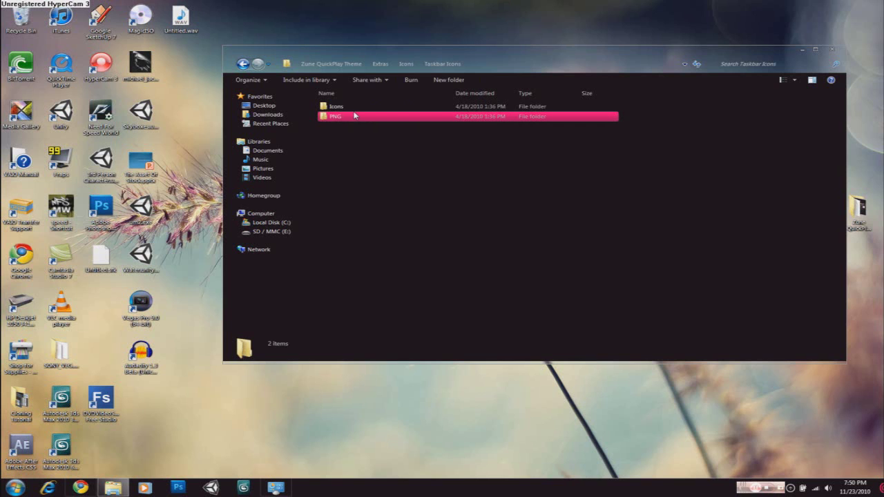
double_click(354, 116)
Look over the supplied taskbar icon images, including Firefox.png, Google Chrome.png, Heart.png and Windows.png.
click(403, 131)
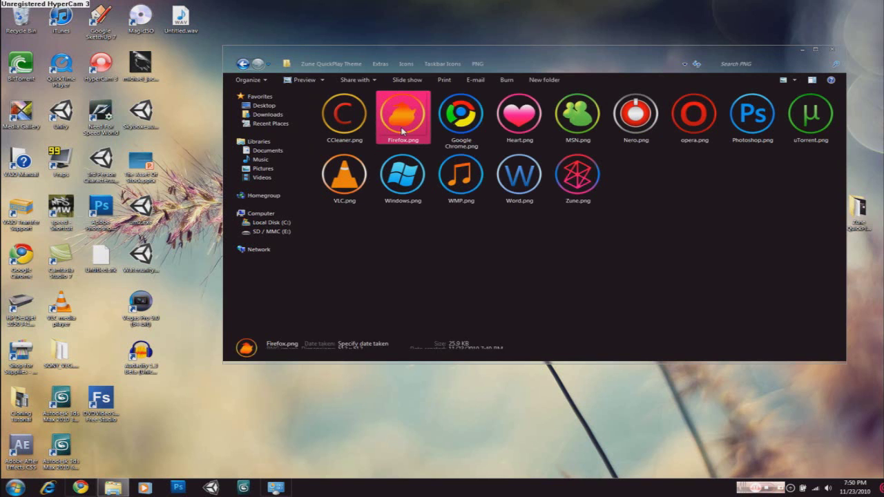
click(461, 118)
click(519, 118)
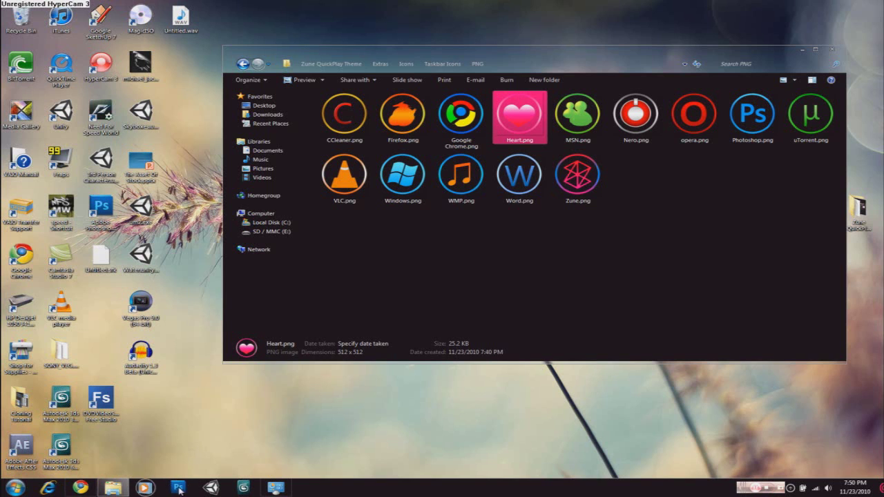
click(397, 188)
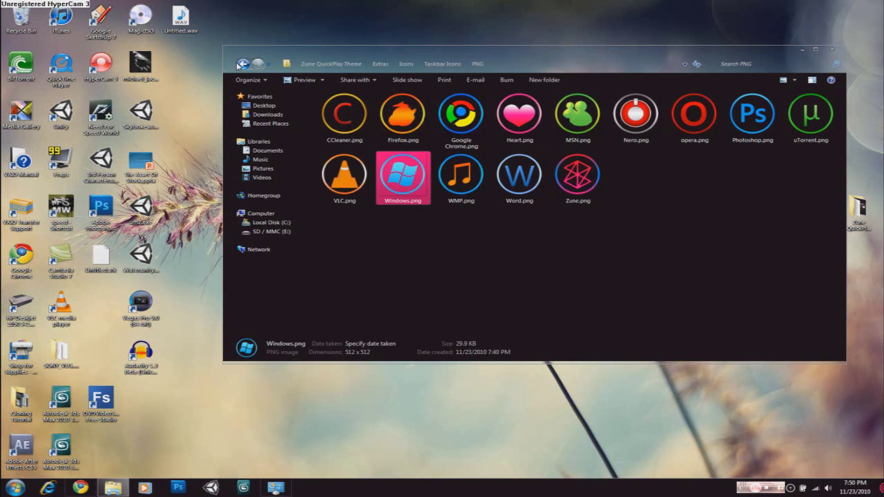
Inspect Cursor.psd and Icons.psd in the PSDs folder under Extras, and return to Extras.
click(242, 64)
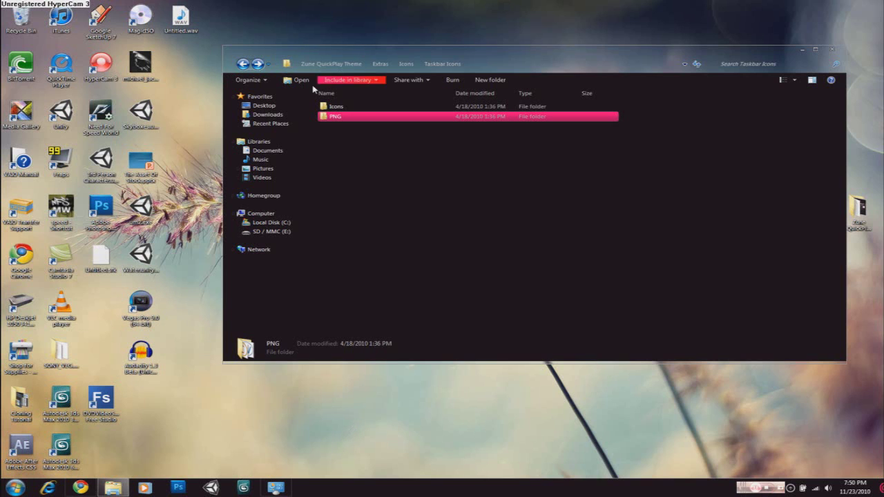
click(242, 64)
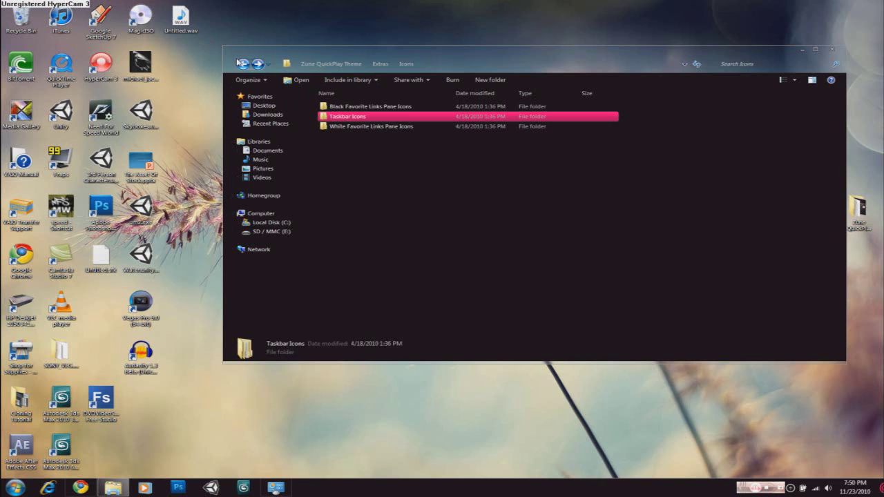
click(242, 64)
double_click(335, 126)
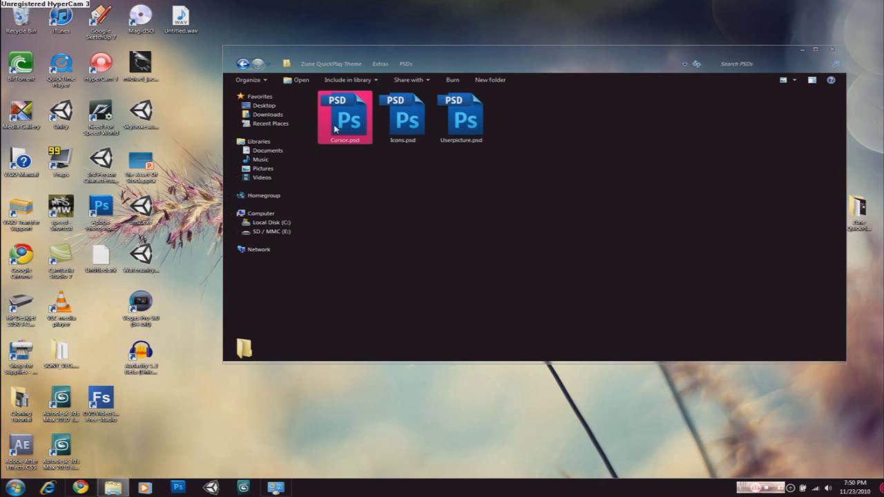
click(334, 125)
click(403, 119)
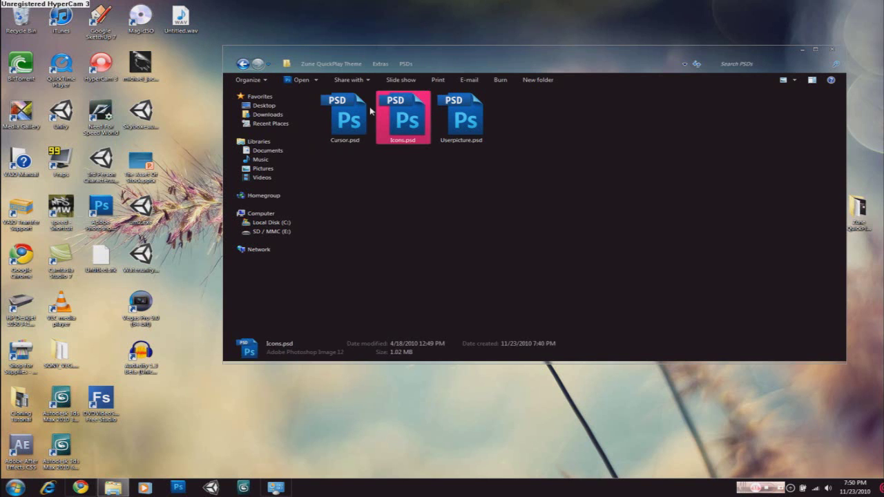
click(243, 64)
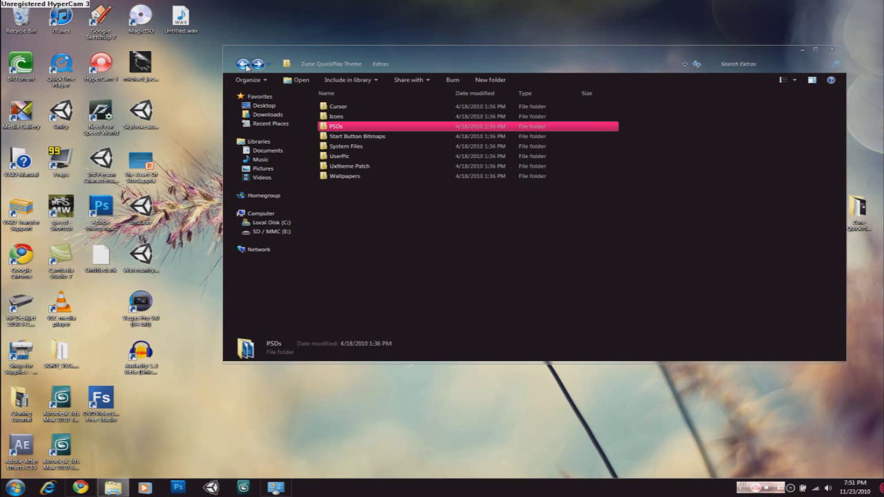
click(243, 64)
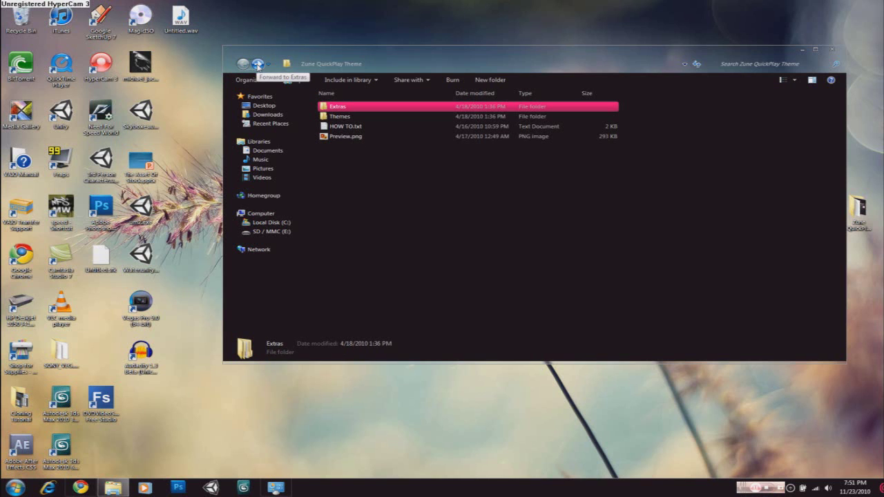
click(257, 64)
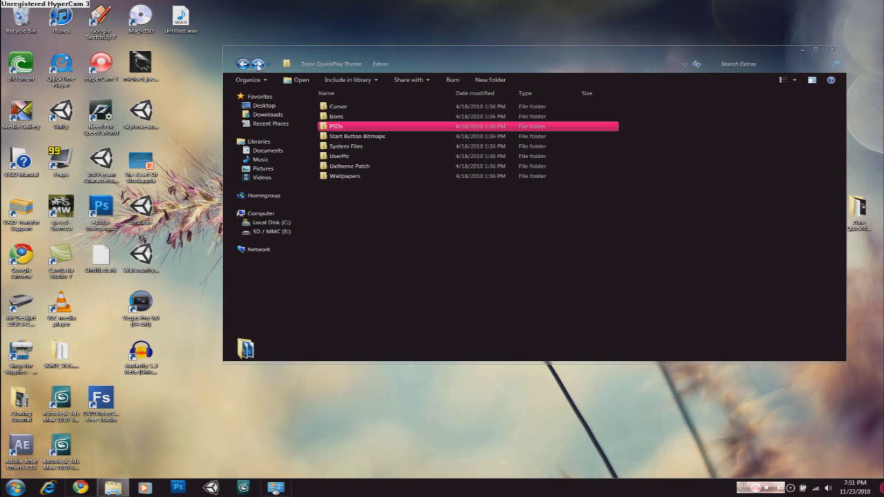
Run UniversalThemePatcher-x64.exe from the Uxtheme Patch folder, view its detailed patch status, and close the patcher.
double_click(351, 170)
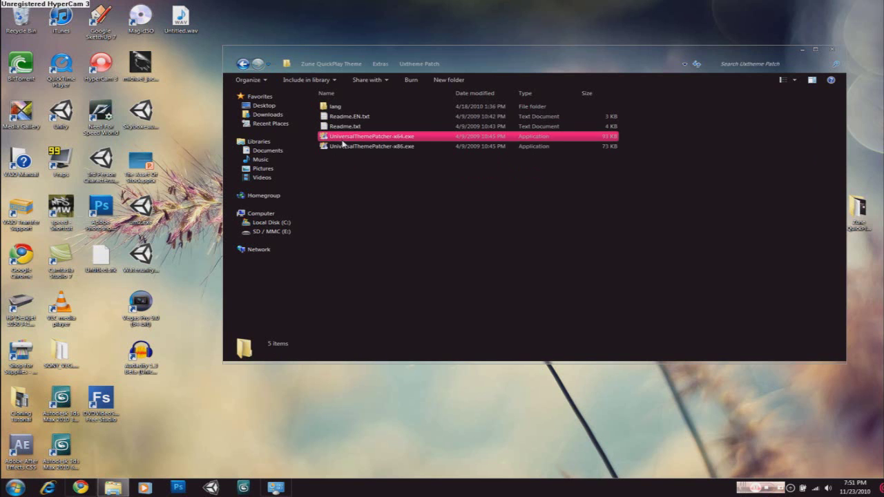
click(371, 137)
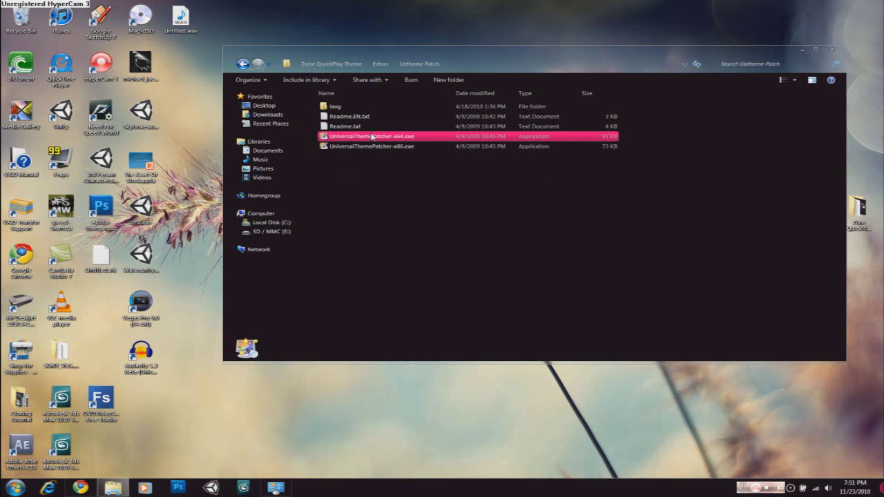
double_click(372, 137)
click(450, 278)
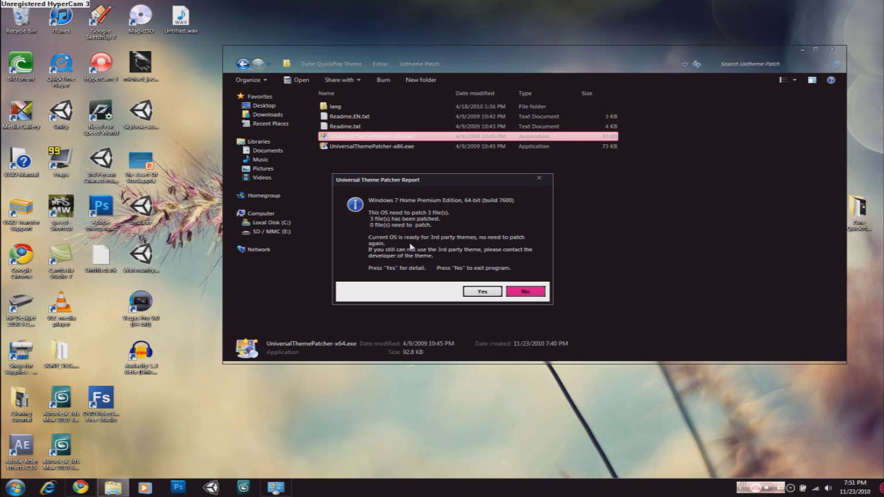
click(471, 293)
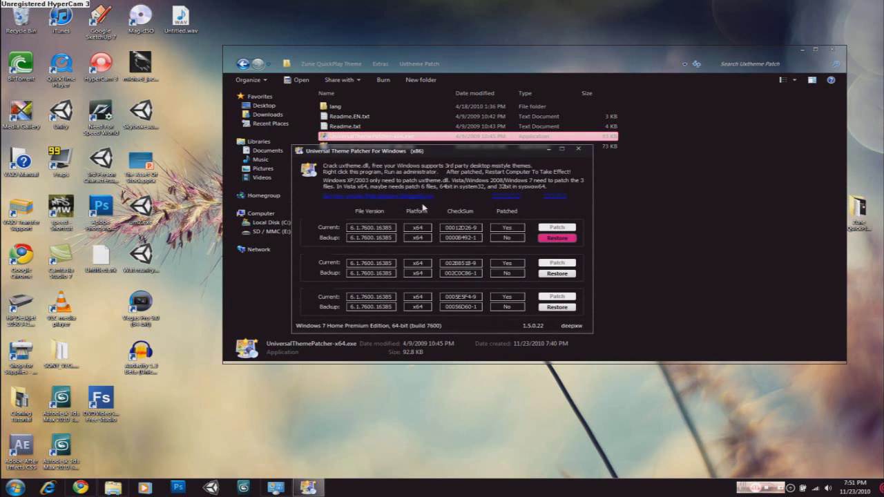
click(802, 50)
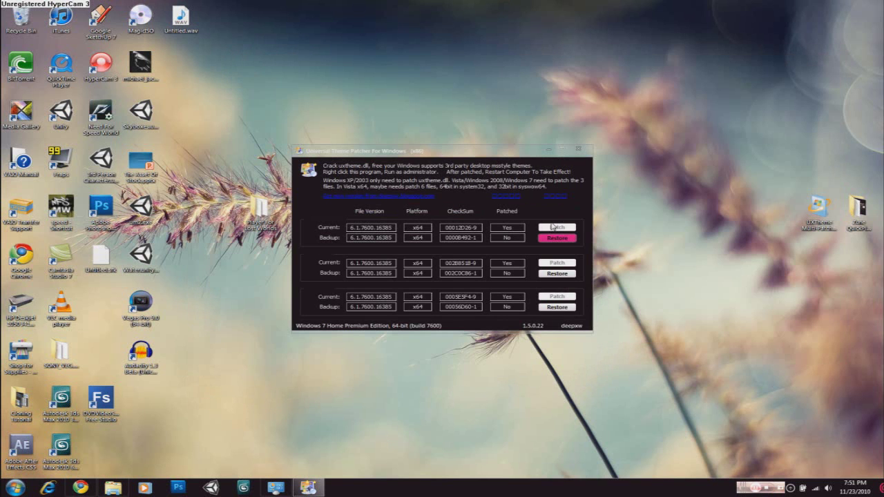
click(578, 150)
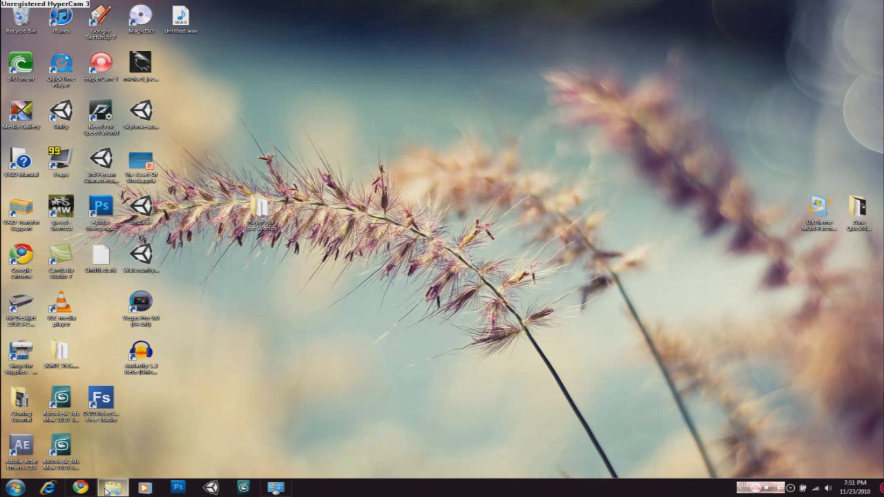
Restore the Explorer window and view the QuickPlay start button image in the Start Button Bitmaps folder of Extras.
click(113, 488)
click(244, 64)
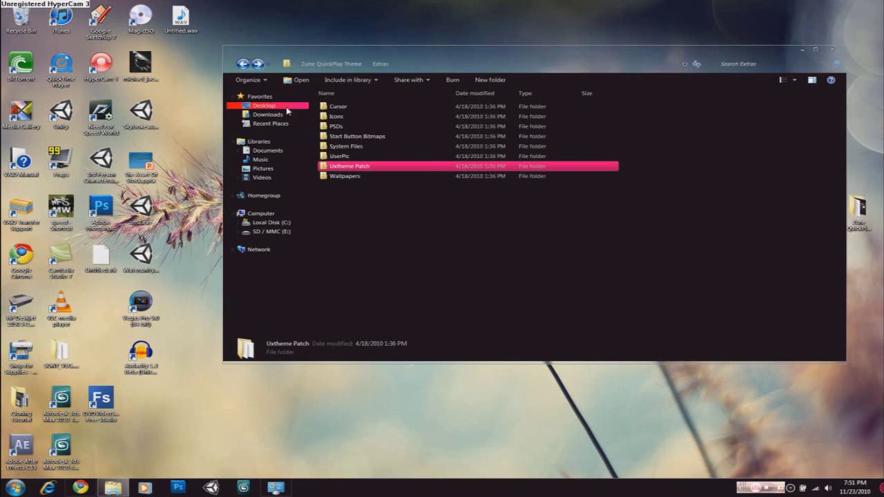
click(343, 137)
double_click(343, 136)
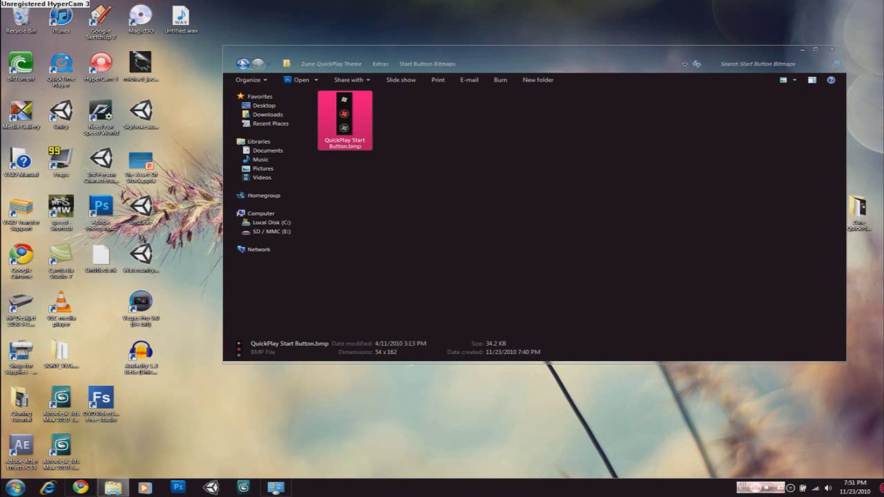
Look at the supplied images in the Wallpapers folder of Extras, and return to the main Zune QuickPlay Theme folder.
click(243, 65)
double_click(357, 176)
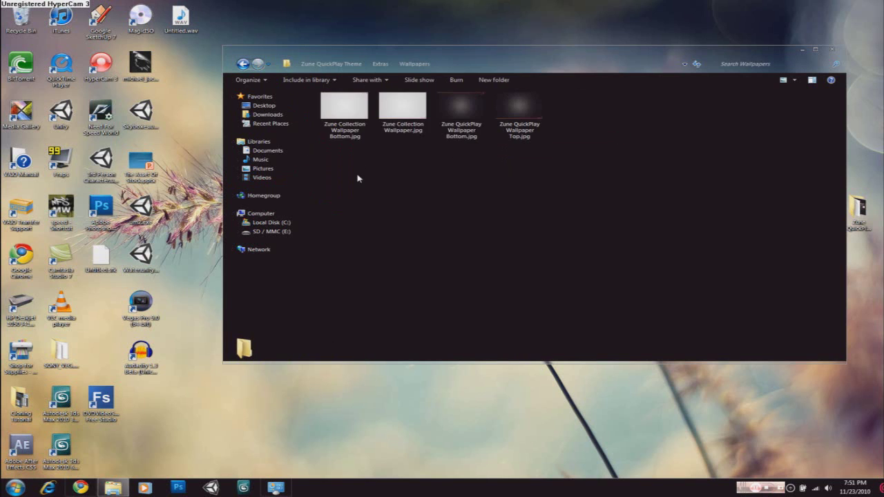
click(473, 105)
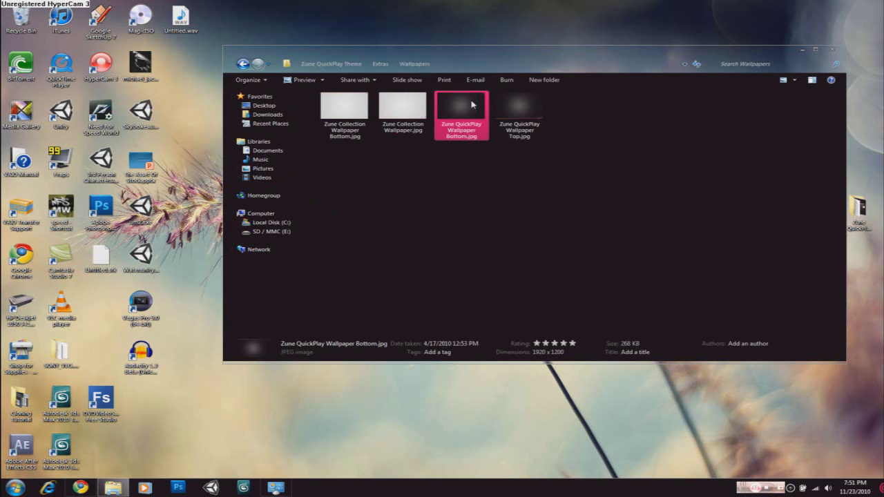
click(243, 64)
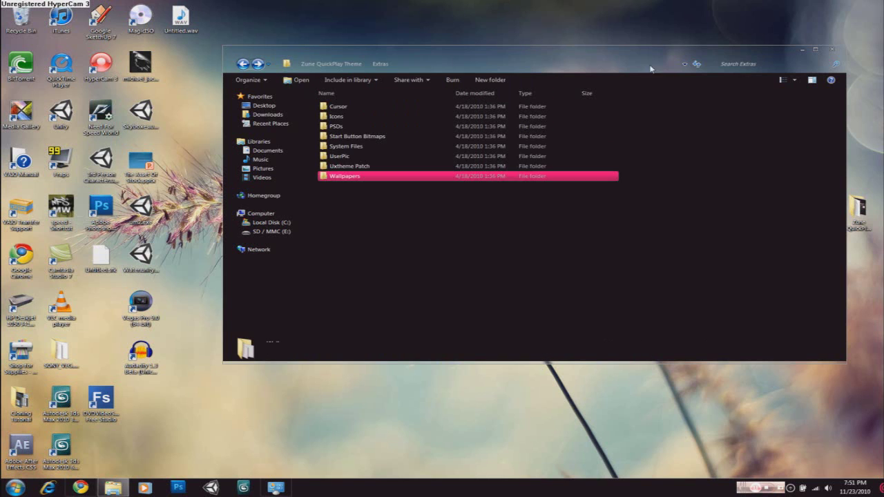
click(243, 65)
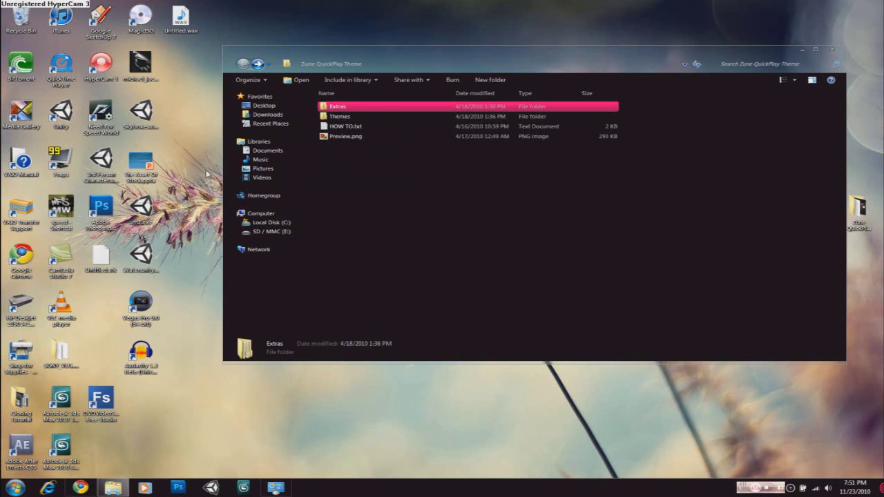
Open the Computer window to view it with the new theme, and close it.
click(14, 488)
click(172, 365)
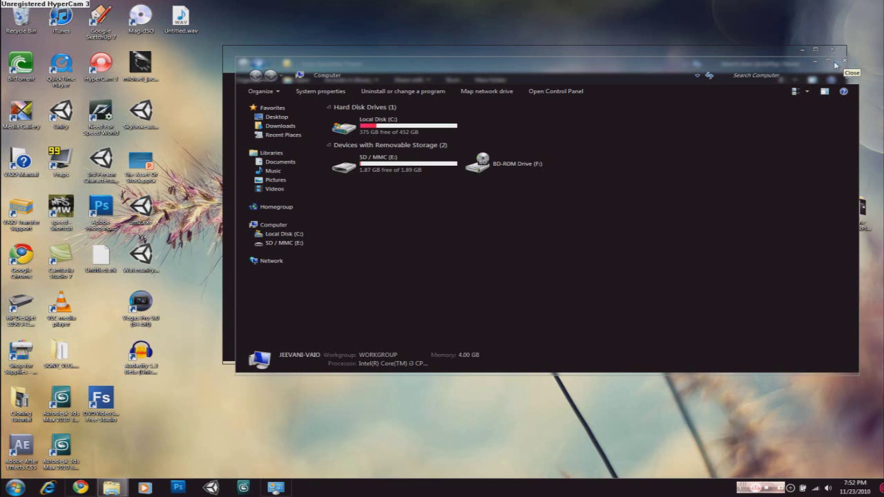
click(843, 62)
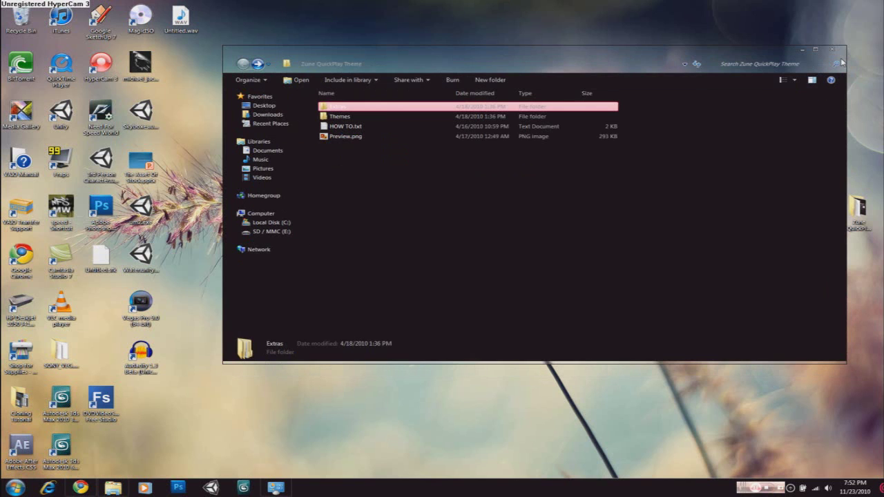